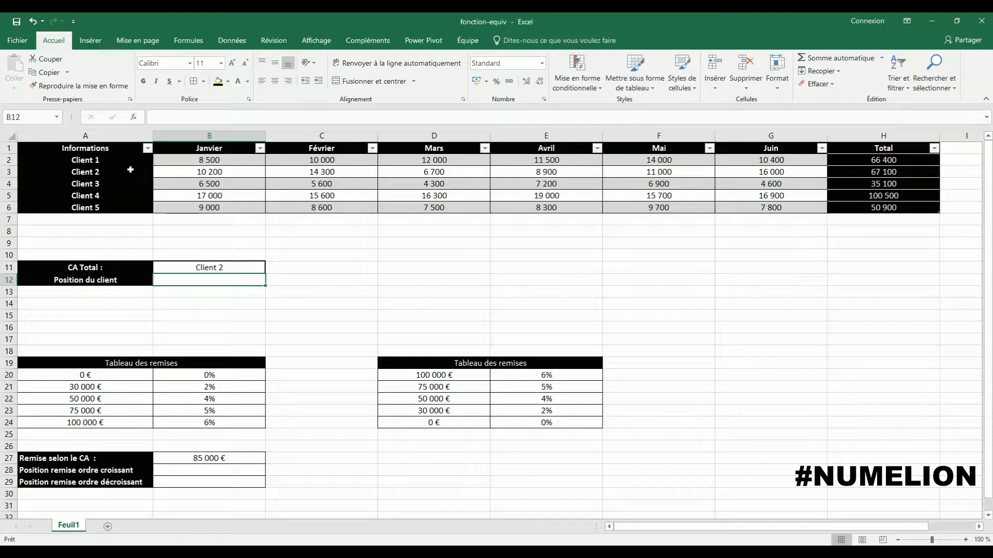
Examine the client revenue table in A1:H6 and the client names in A2:A6.
drag(108, 148, 879, 208)
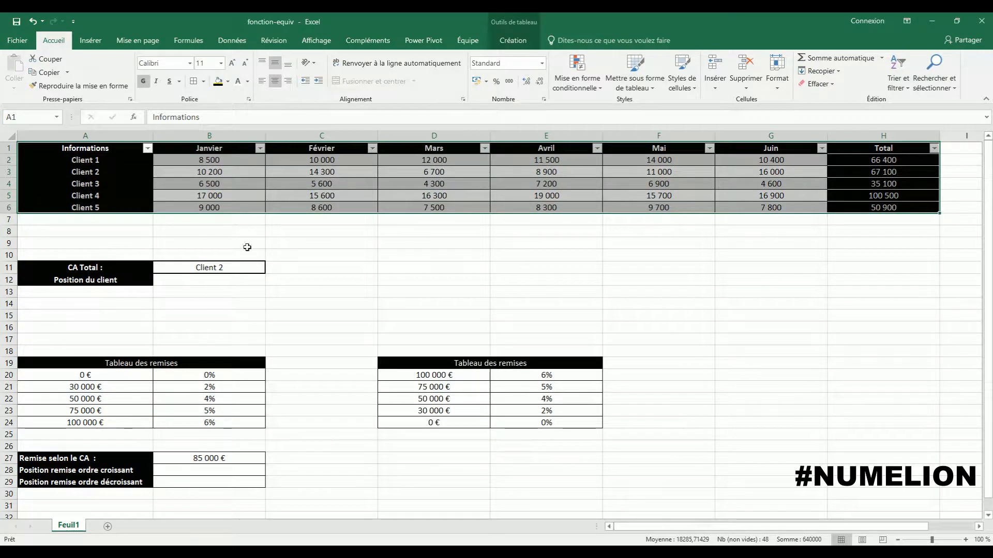
drag(104, 163, 100, 213)
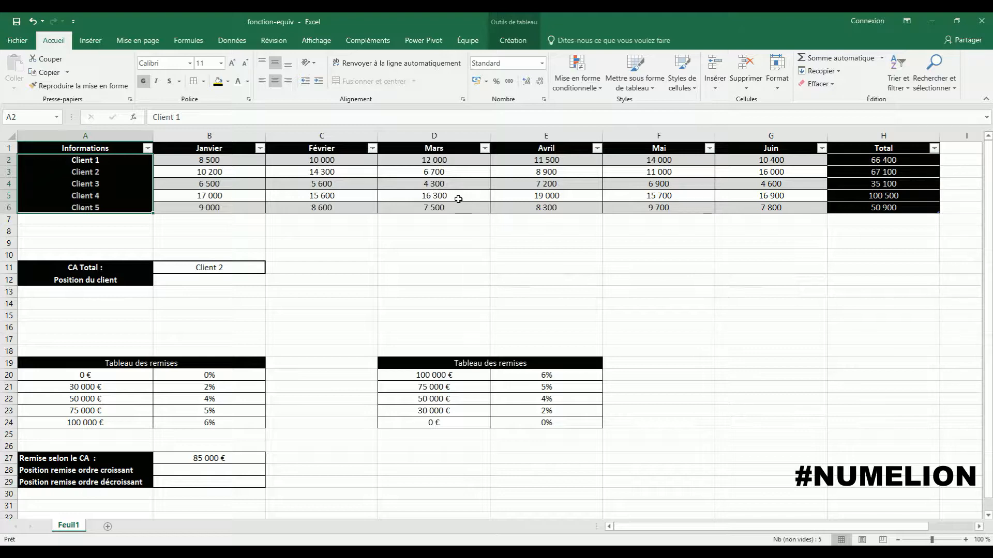
click(116, 160)
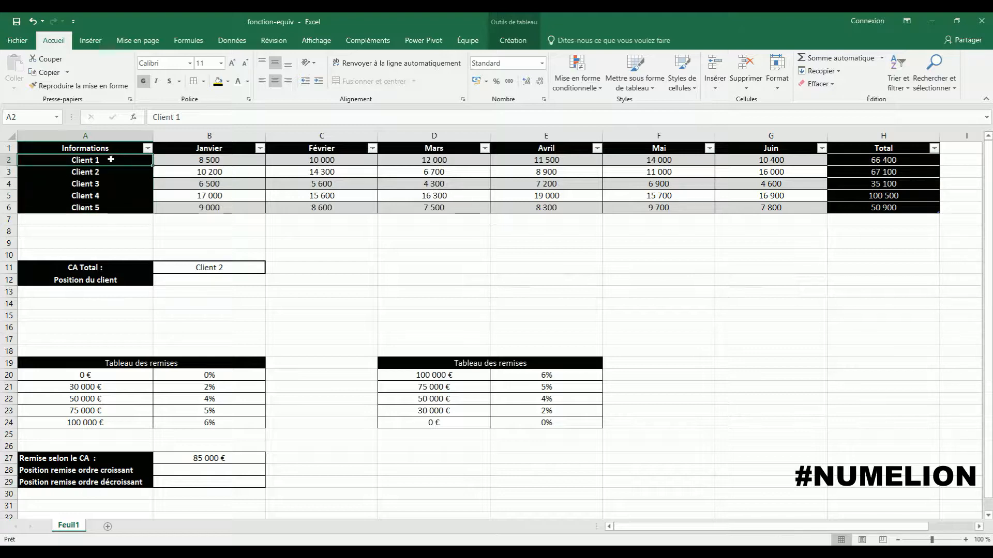
drag(109, 159, 106, 207)
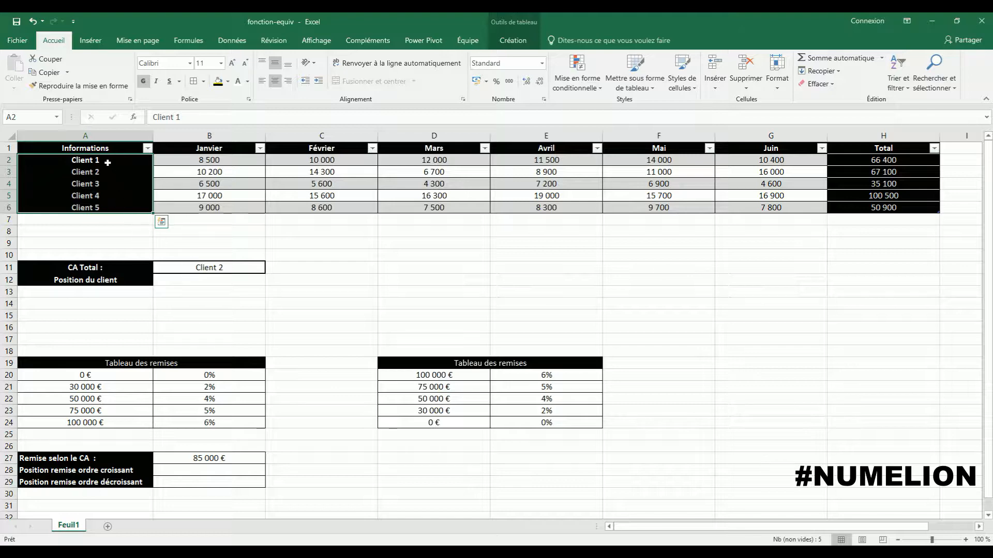
Enter =EQUIV(B11;A2:A6;0) in B12 to return the exact-match position of the client named in B11.
double_click(178, 279)
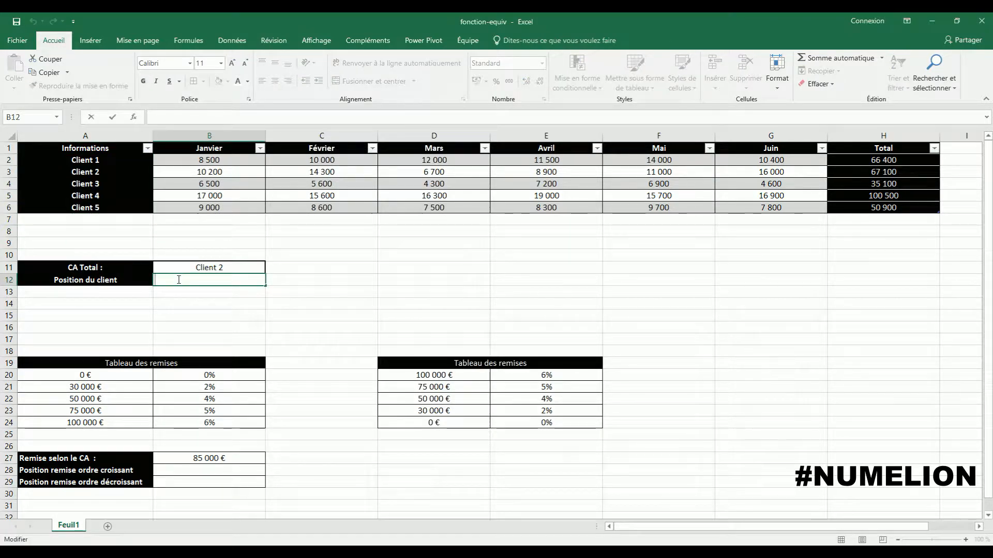
text(=)
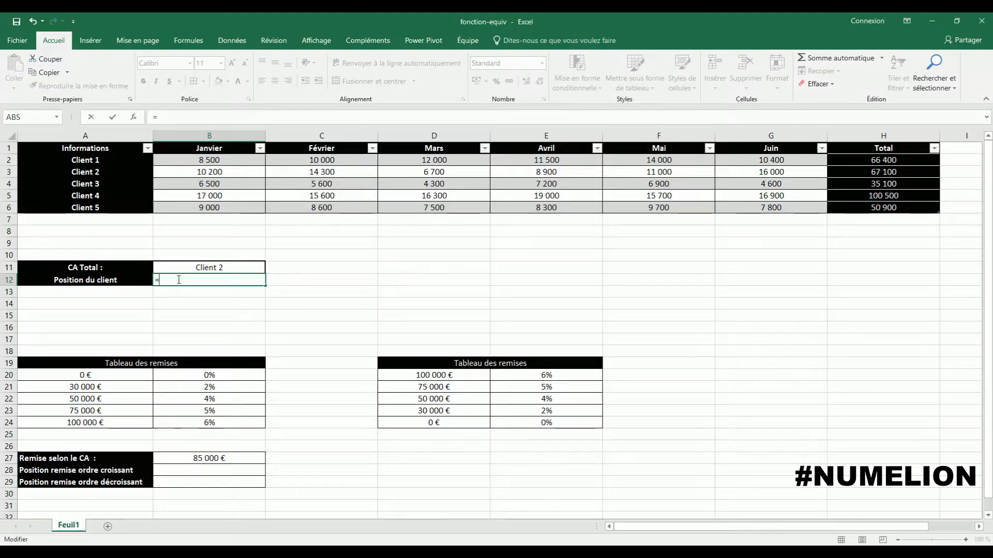
text(EQUIV)
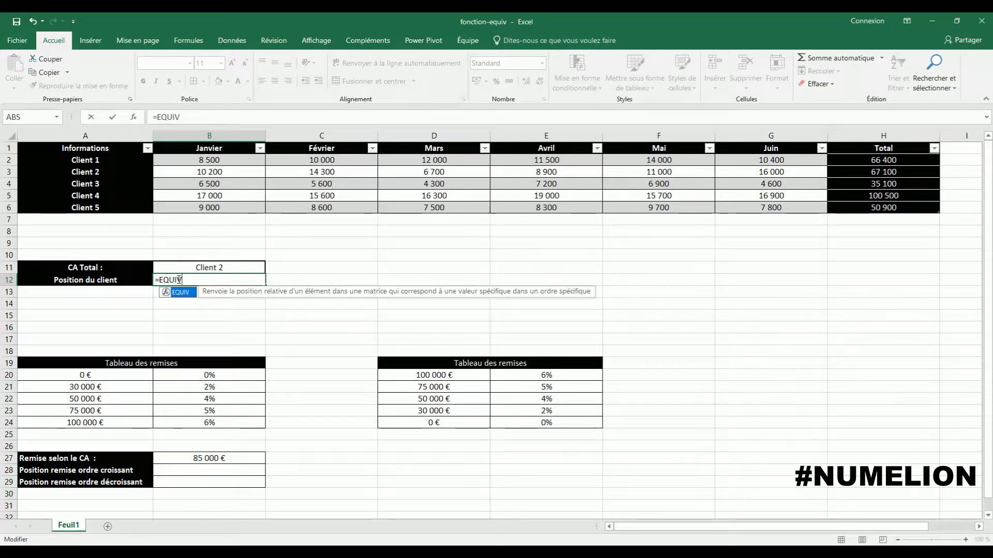
text(()
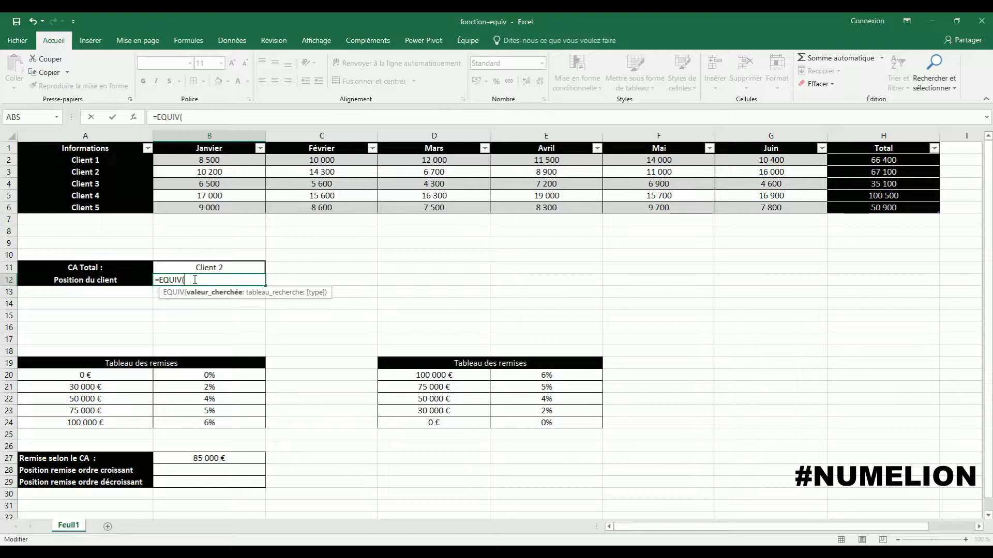
click(187, 269)
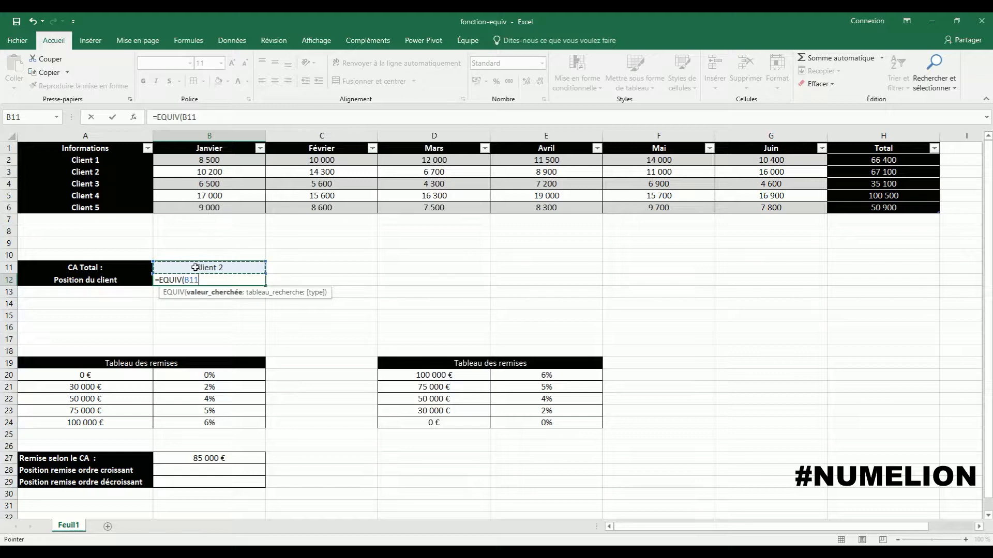
click(206, 281)
text(;)
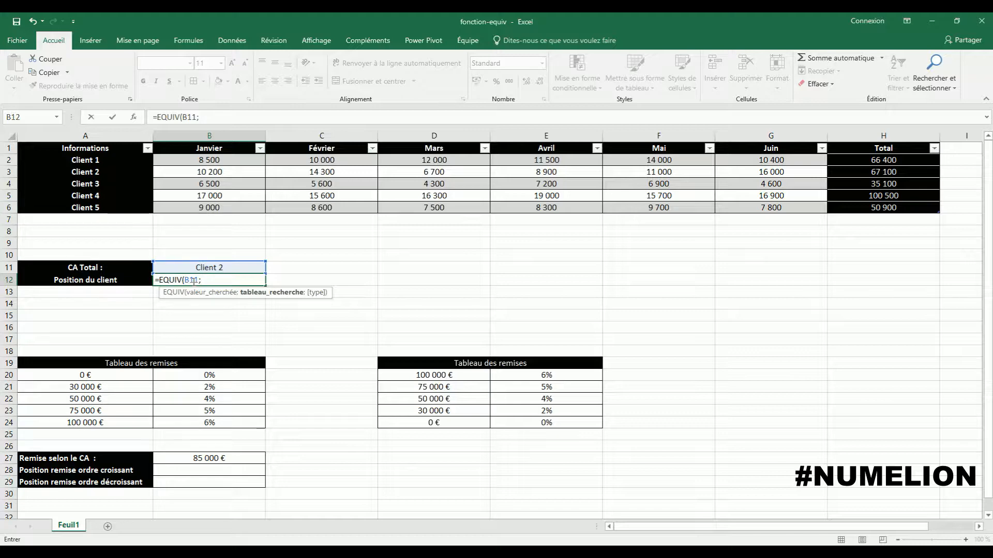
text(A)
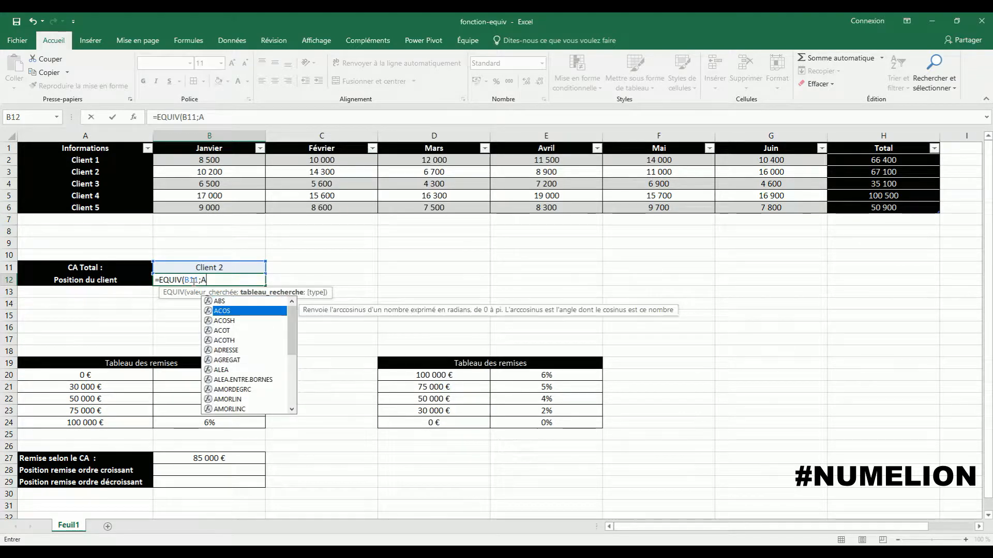
text(2)
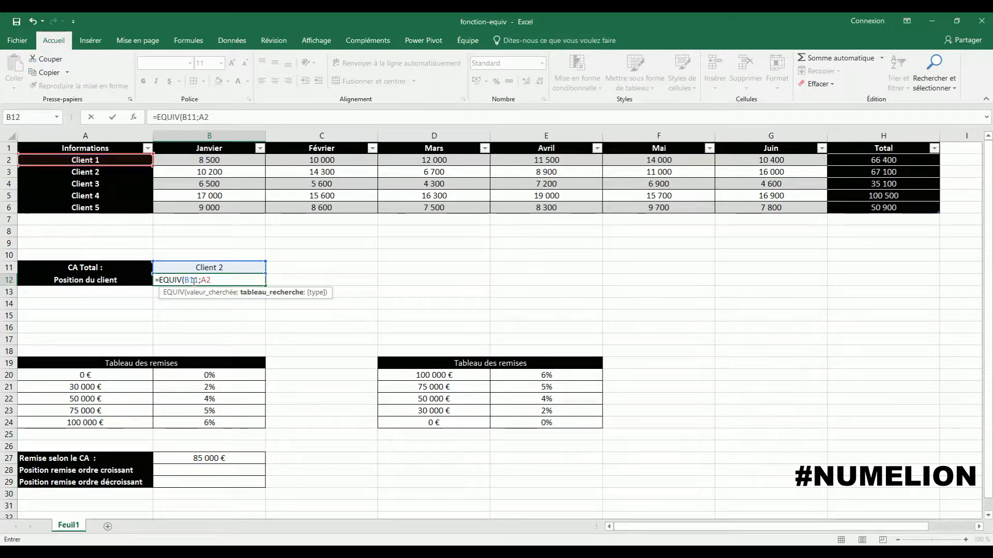
text(:A6;)
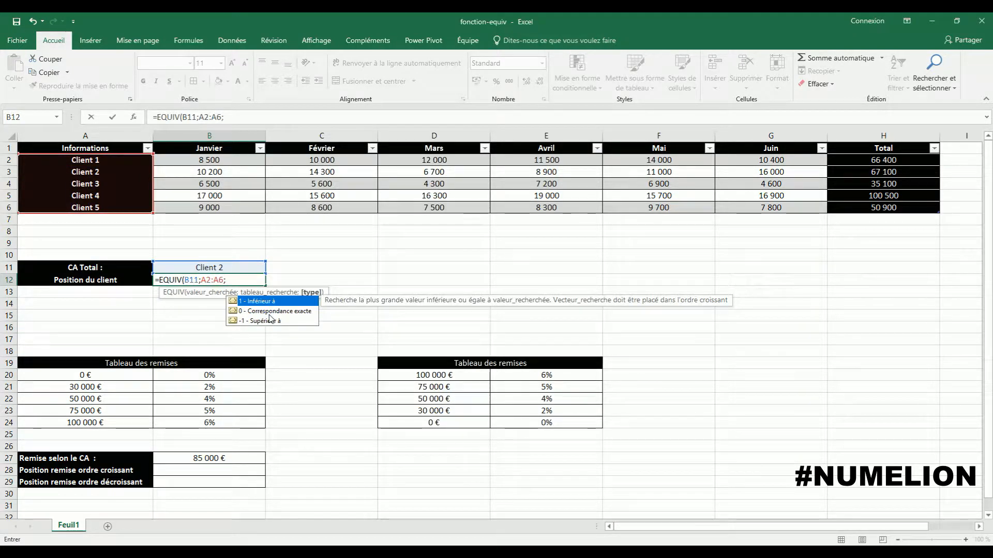
click(254, 313)
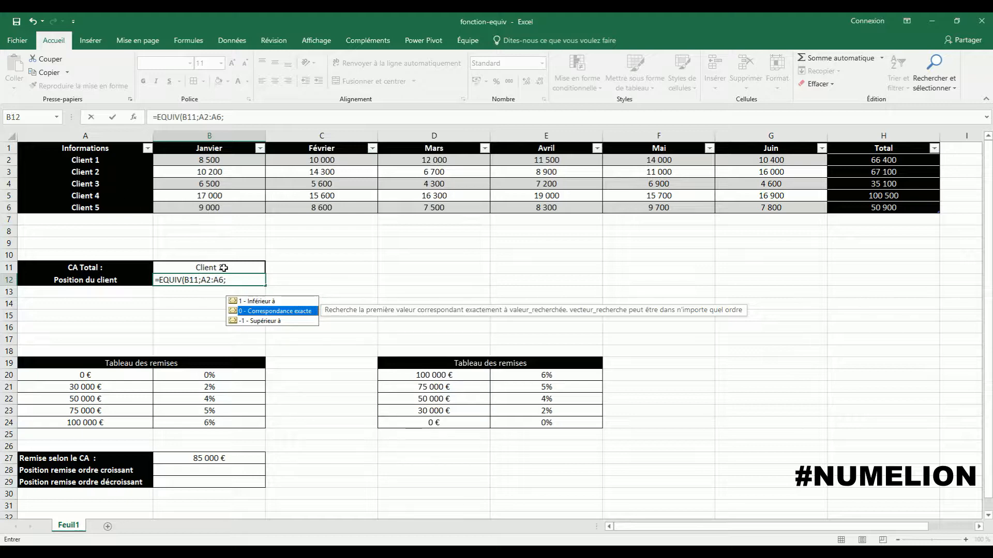
text(0)
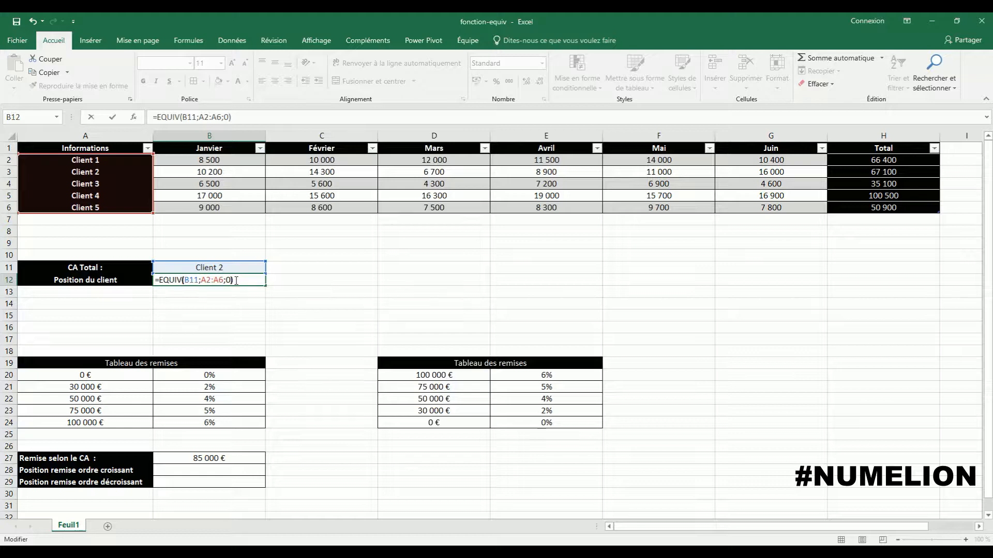
key(Return)
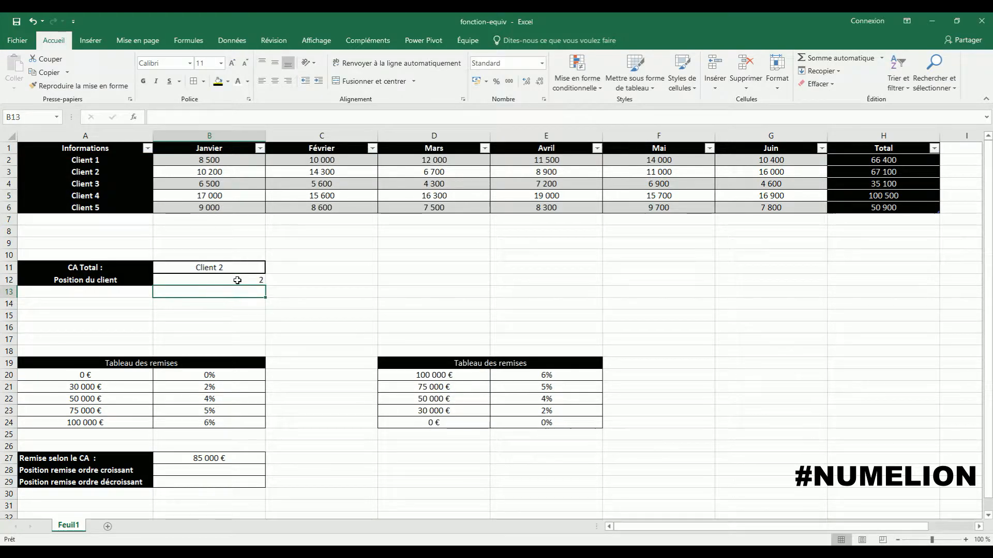
click(237, 280)
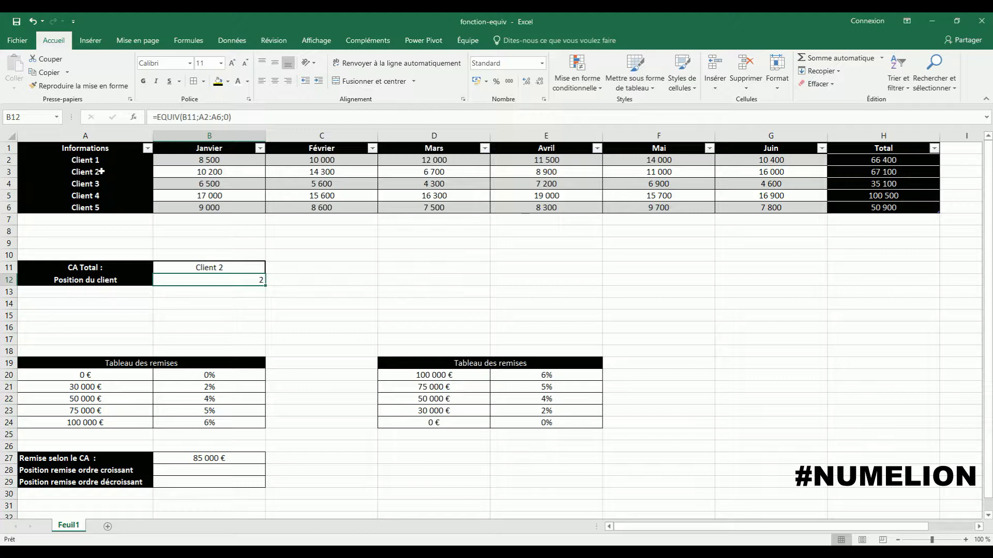
Change the client in B11 to Client 5 to test the position formula.
double_click(226, 267)
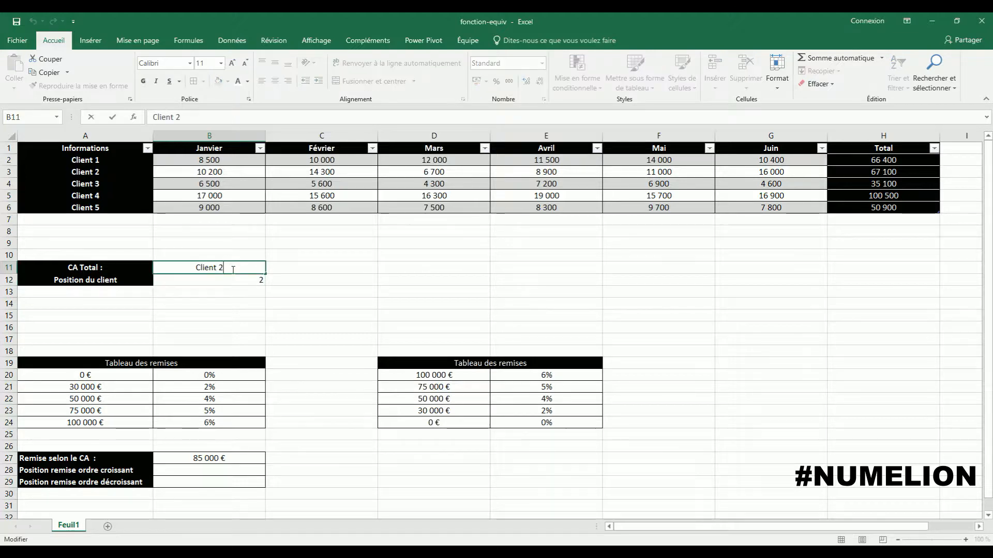
key(BackSpace)
text(5)
key(Return)
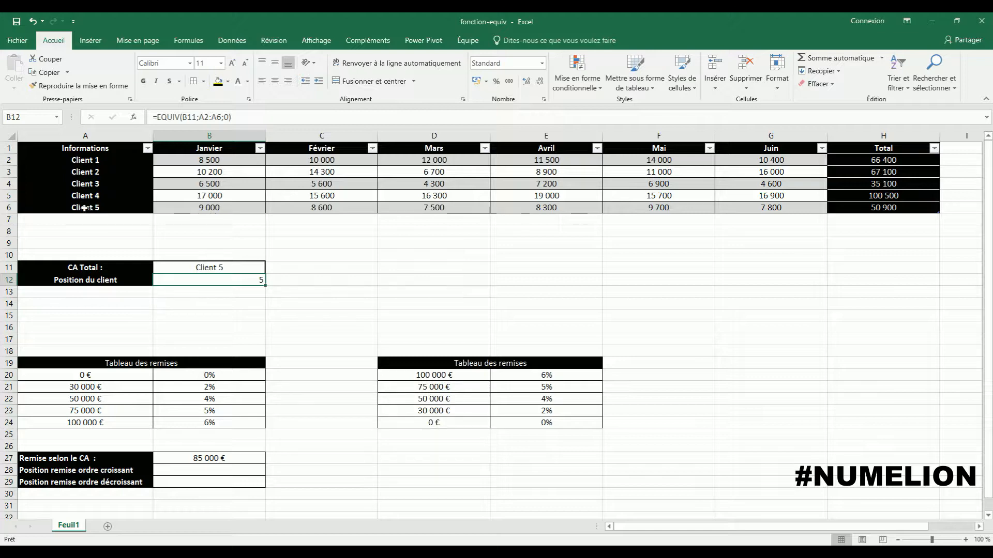
Change the client in B11 to Client 6 to test a client missing from the table.
double_click(228, 267)
key(BackSpace)
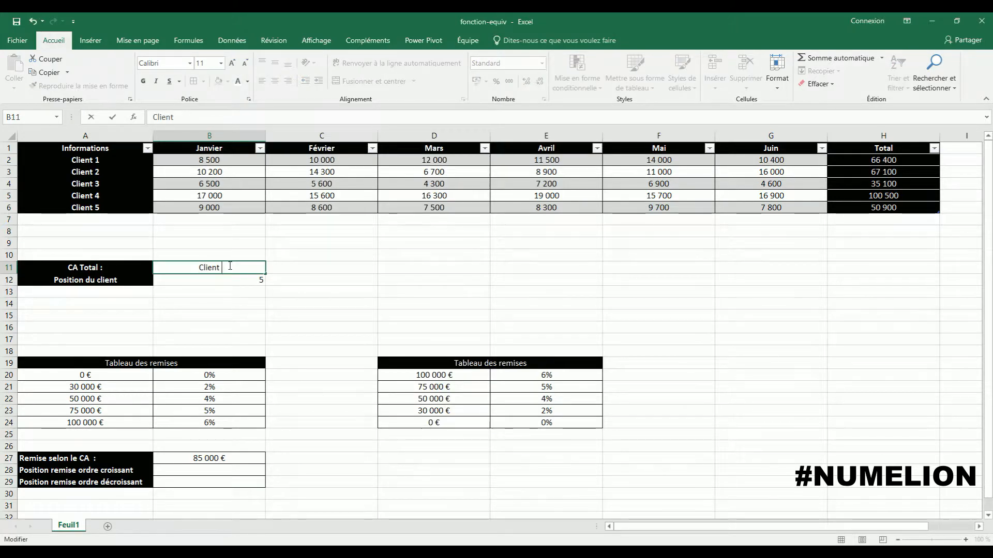
text(6)
key(ctrl+Return)
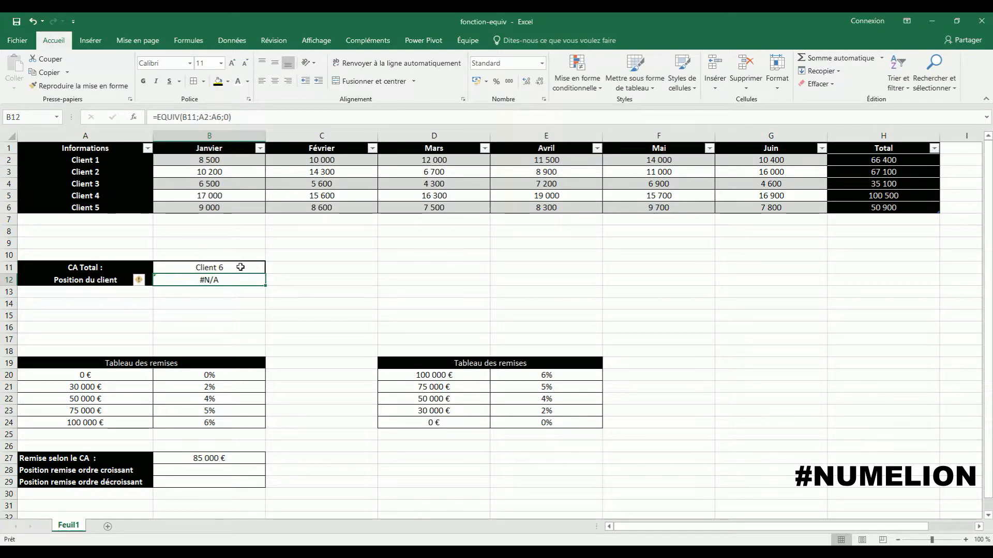
Set the client in B11 back to Client 2.
double_click(241, 267)
double_click(221, 268)
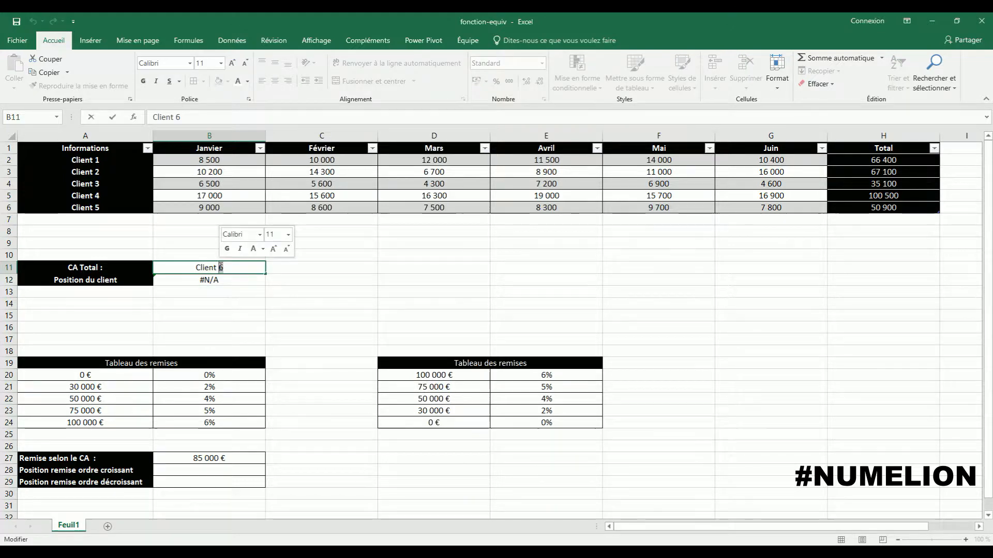
text(2)
key(Return)
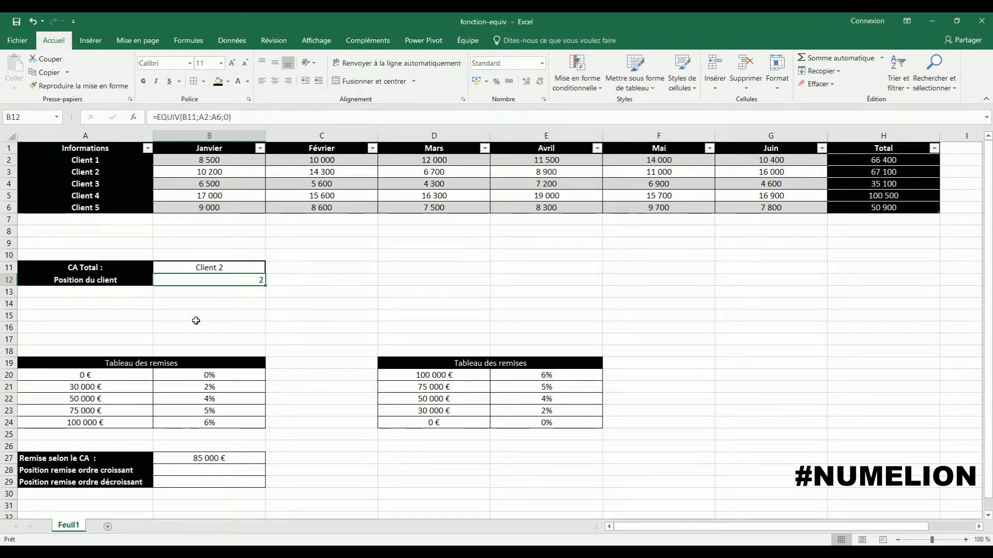
Enter =EQUIV(B27;A20:A24;1) in B28 to find the revenue's position in the ascending discount table.
scroll(191, 329, down, 1)
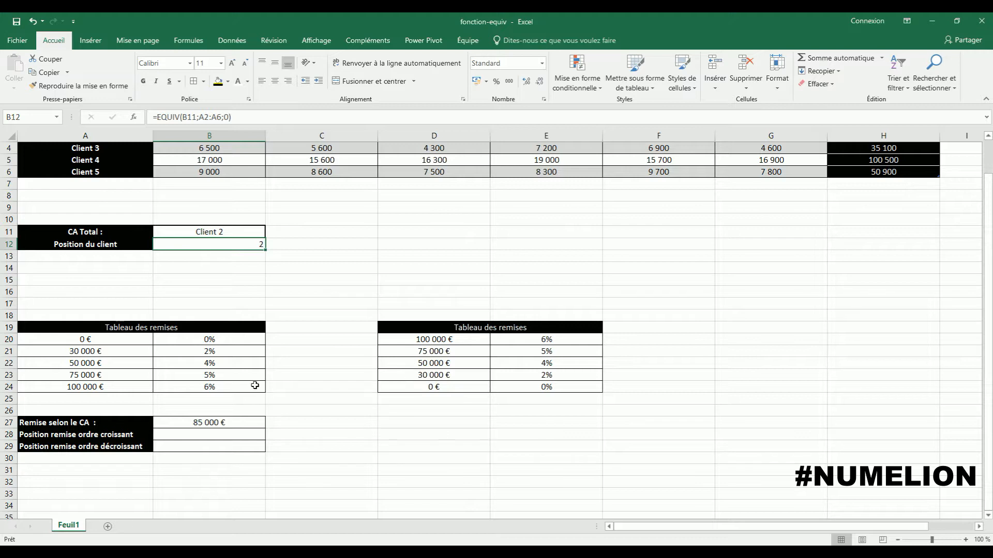
click(170, 434)
text(=)
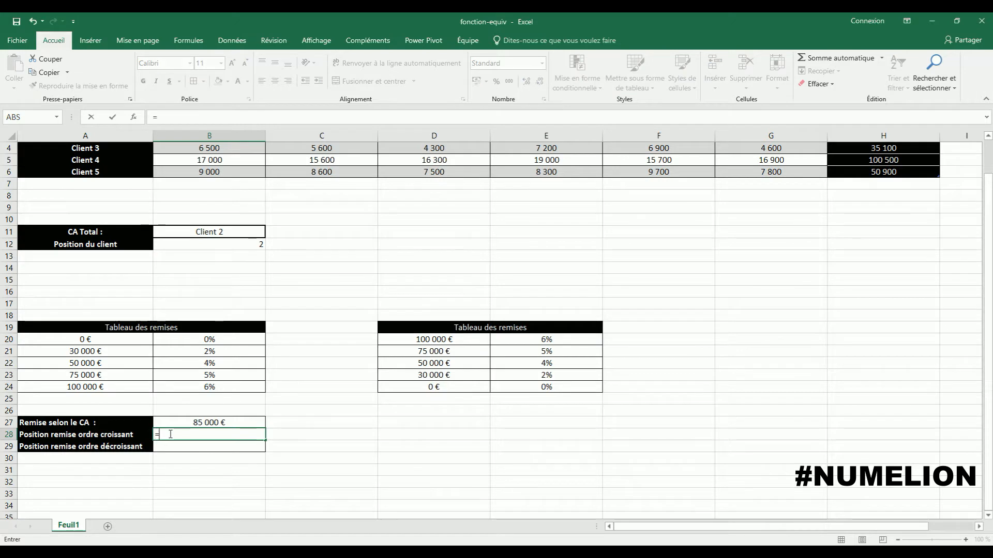
text(EQU)
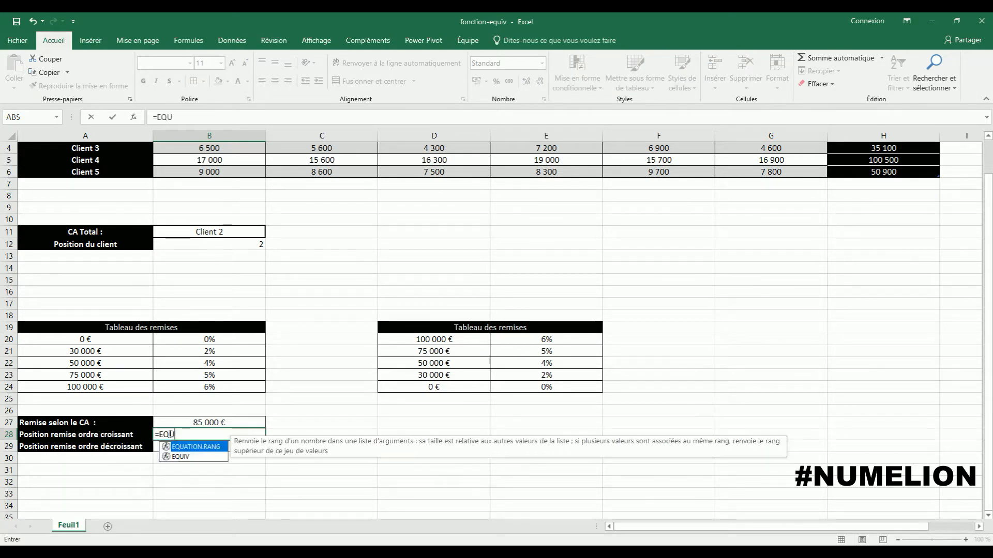
text(IV()
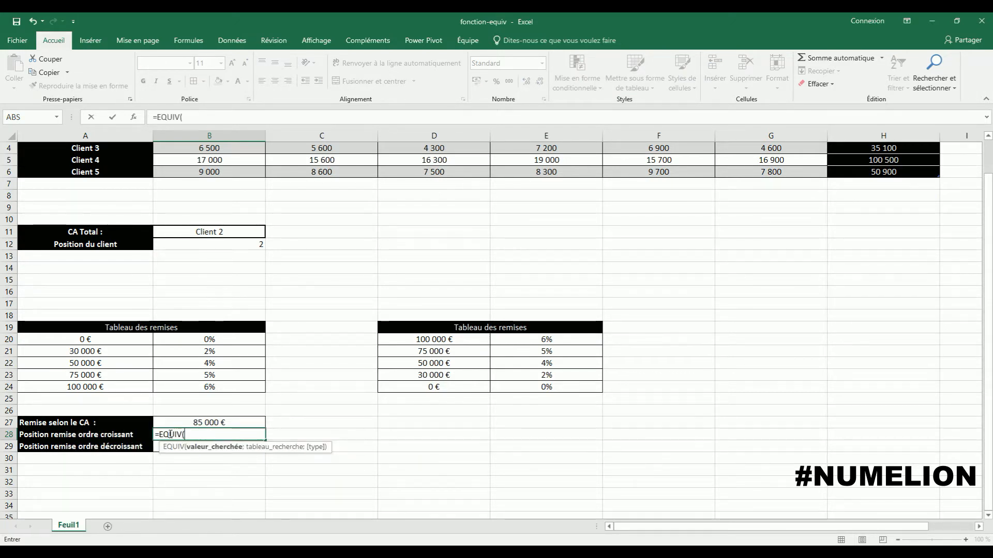
click(194, 422)
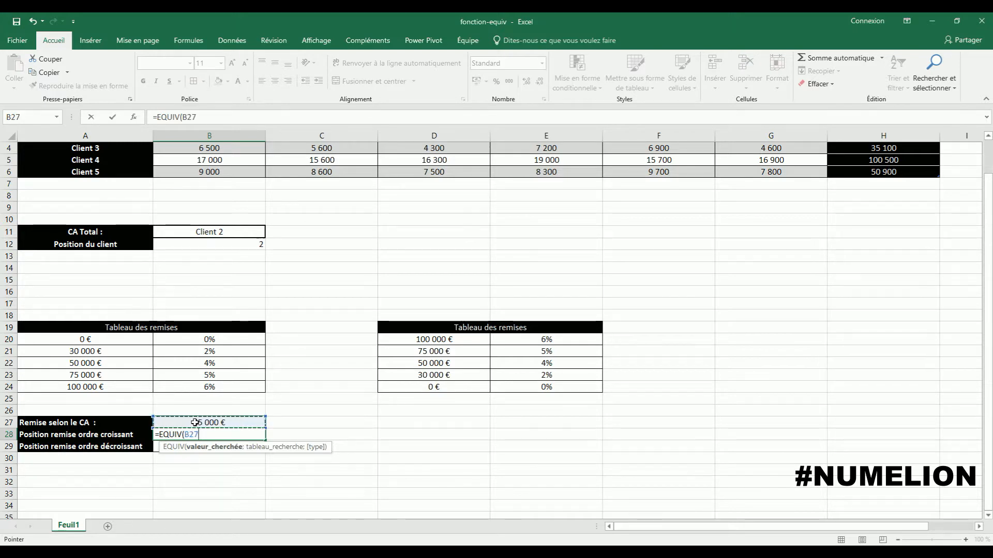
text(;)
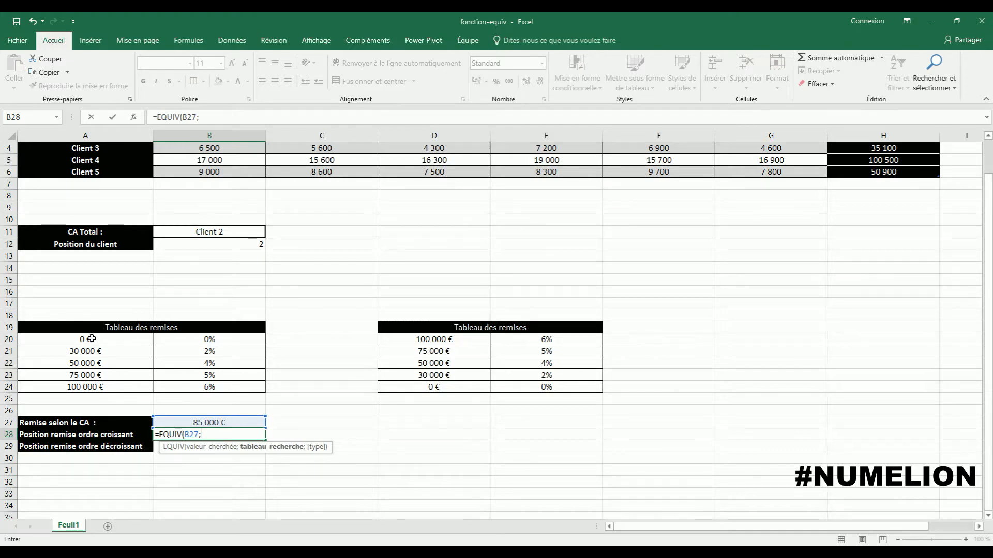
drag(91, 339, 87, 387)
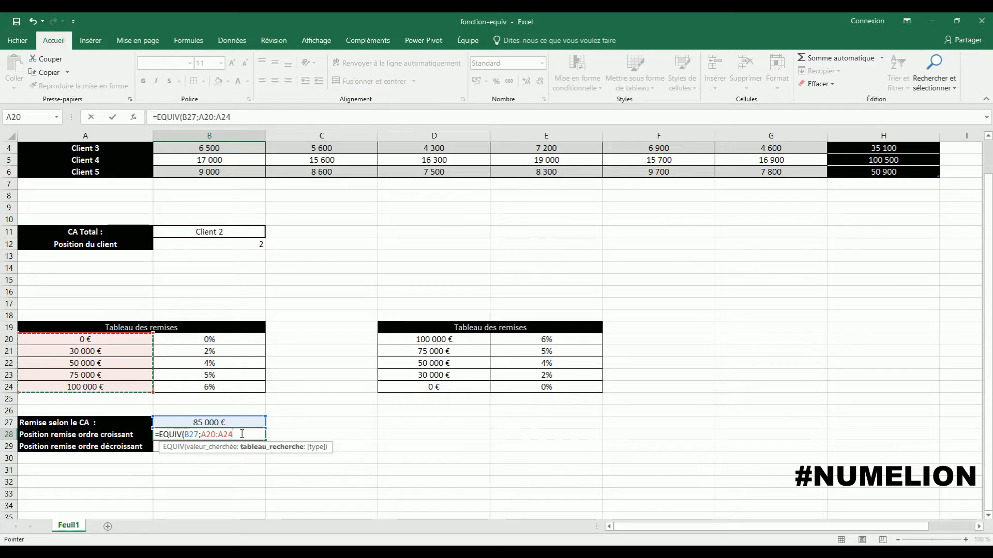
text(;)
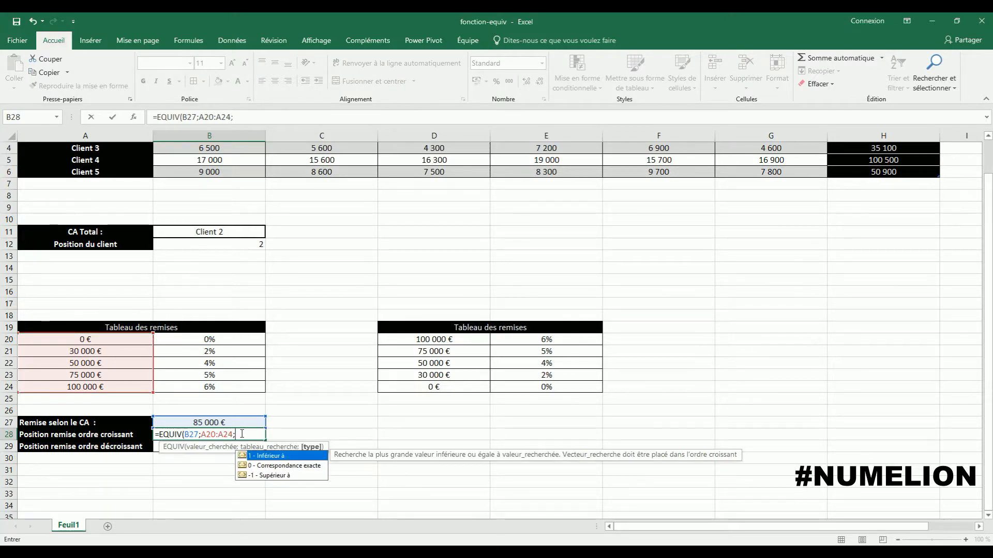
double_click(269, 456)
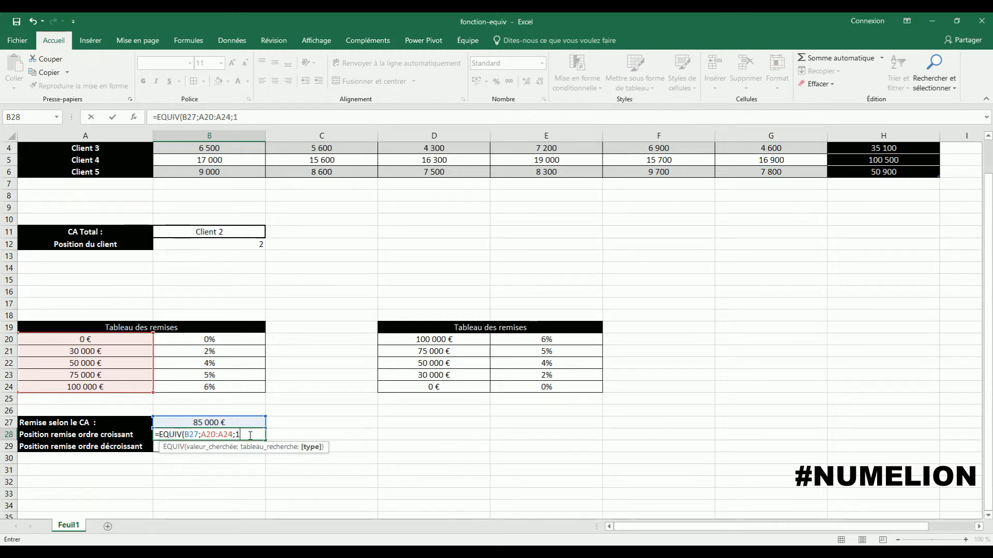
key(Return)
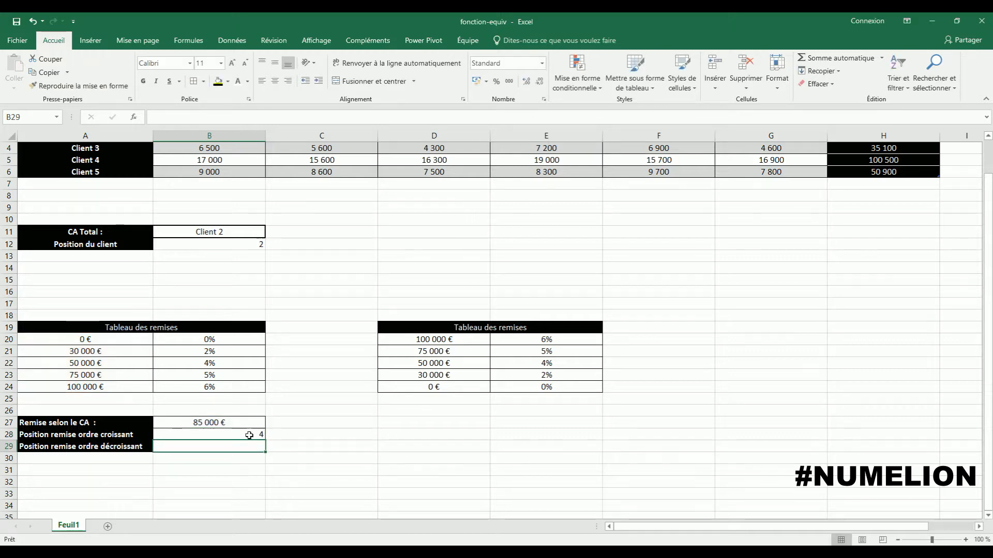
click(210, 435)
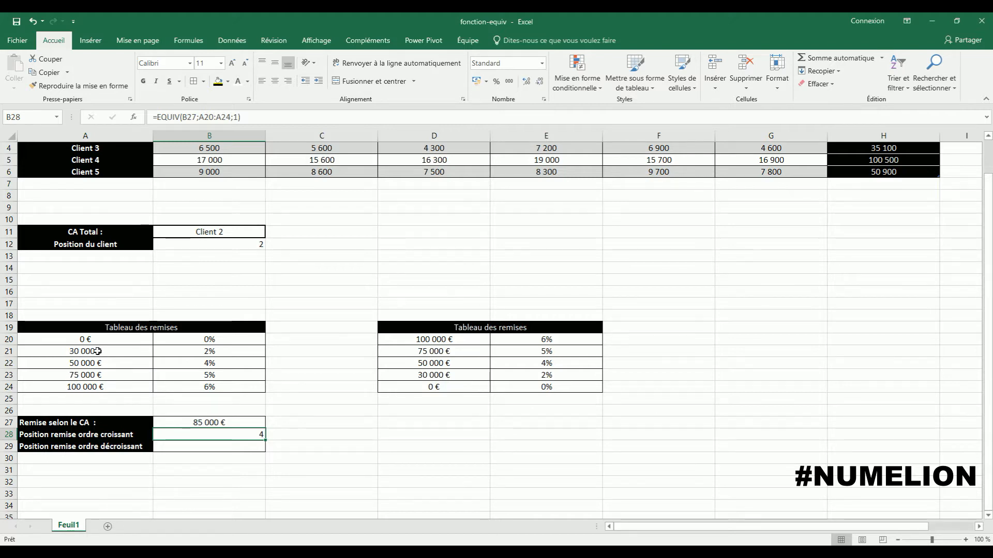
Enter =EQUIV(B27;D20:D24;-1) in B29 to find the revenue's position in the descending discount table, and check it against D20.
click(199, 446)
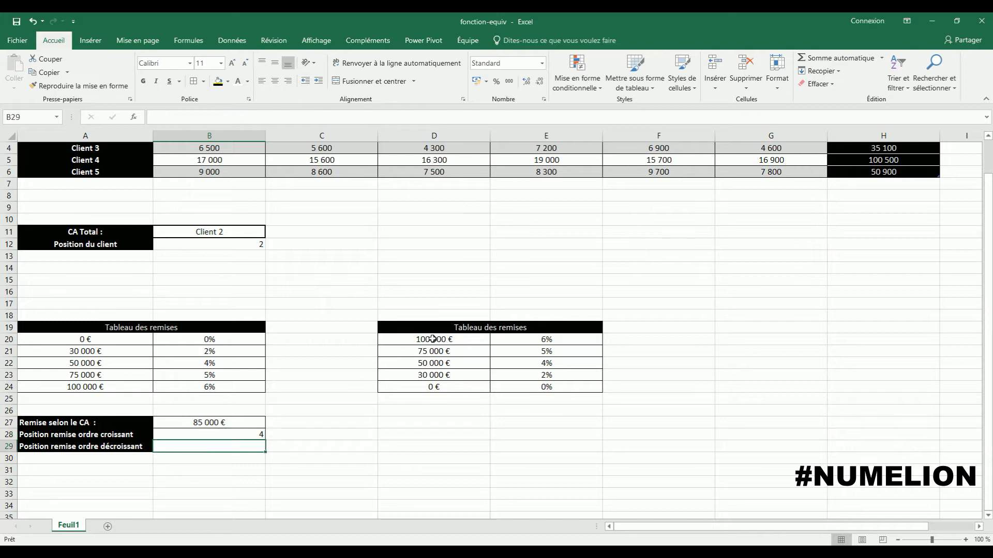
double_click(203, 446)
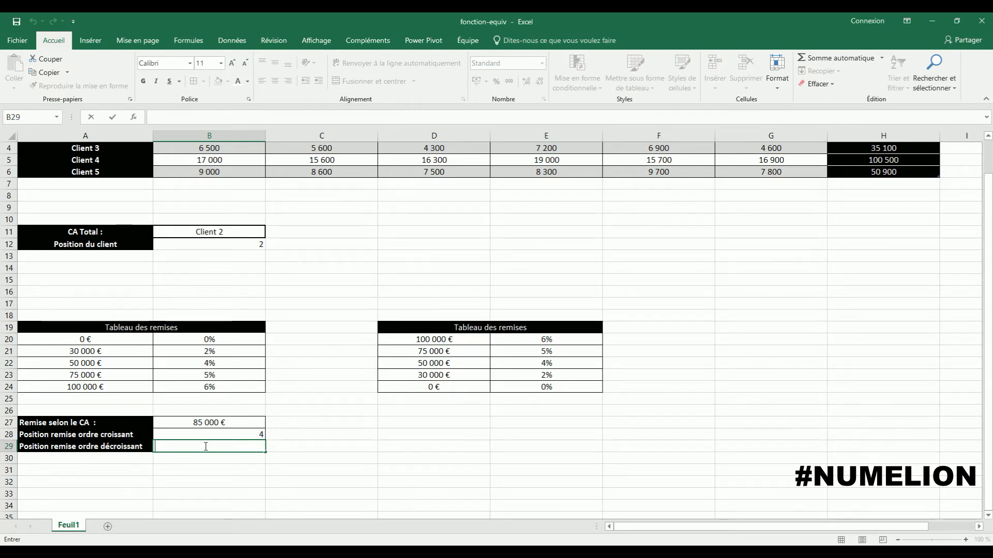
text(=)
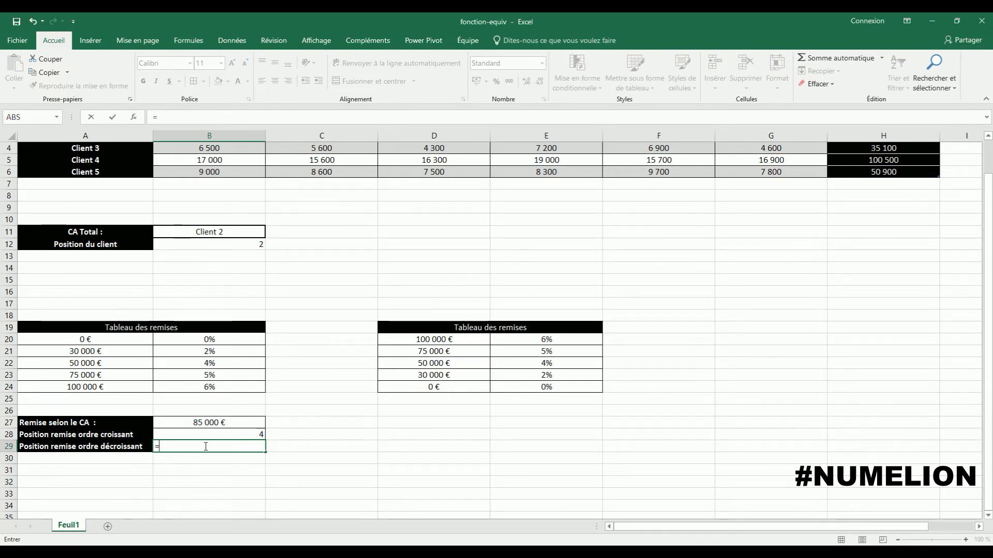
text(EQUIV)
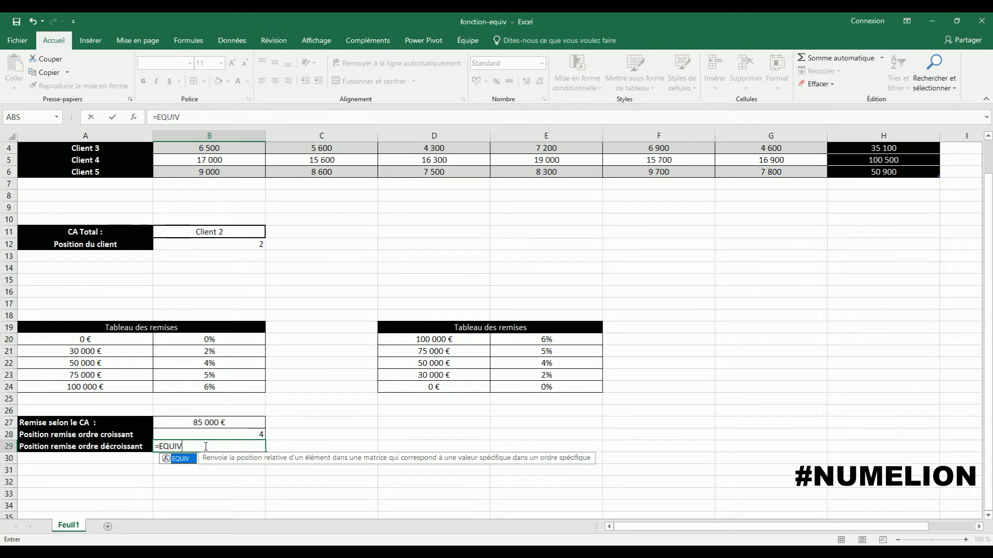
text(()
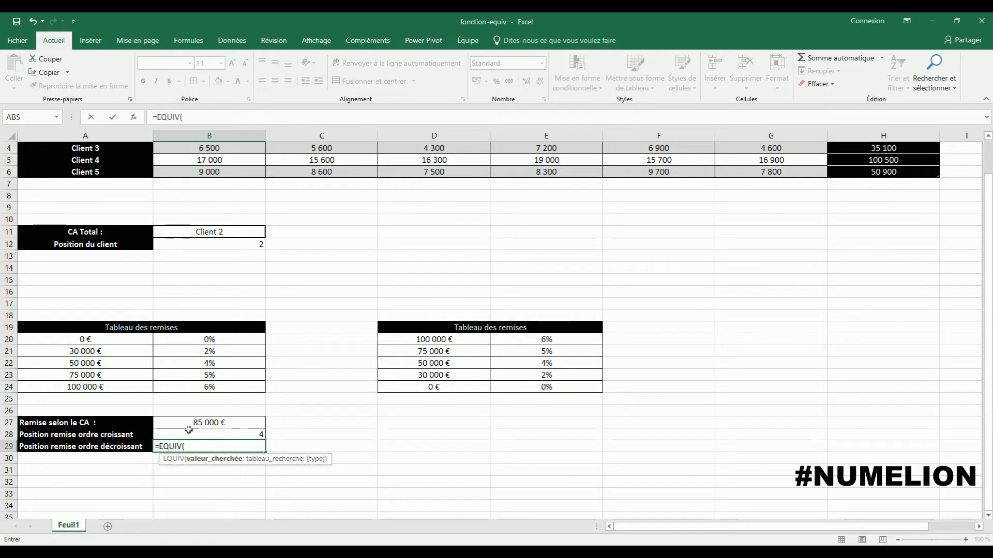
click(189, 427)
text(;)
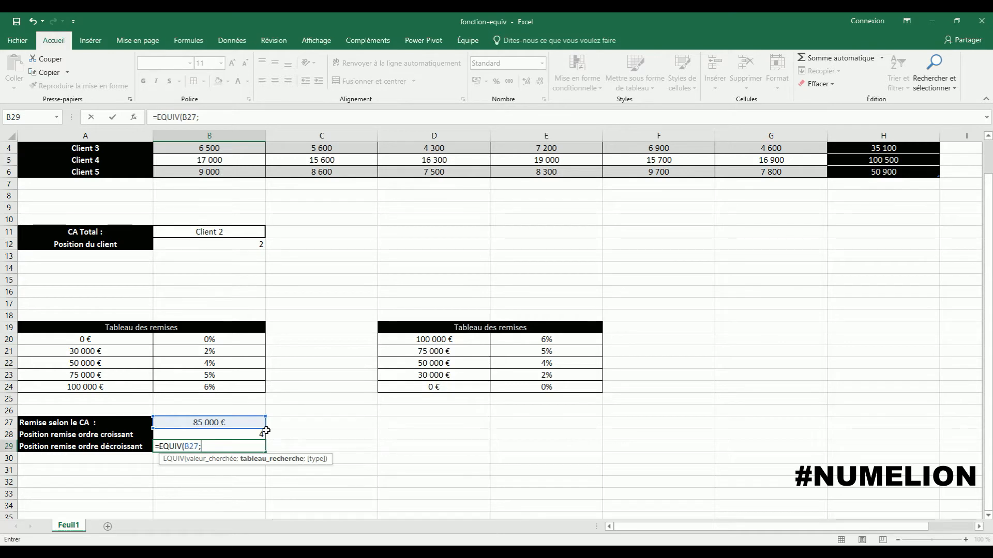
drag(449, 340, 445, 388)
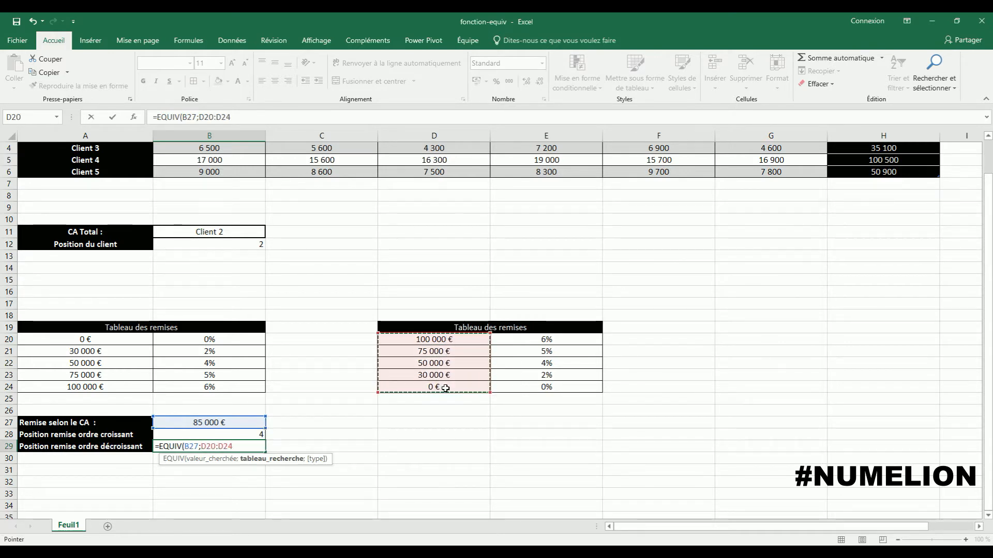
text(;)
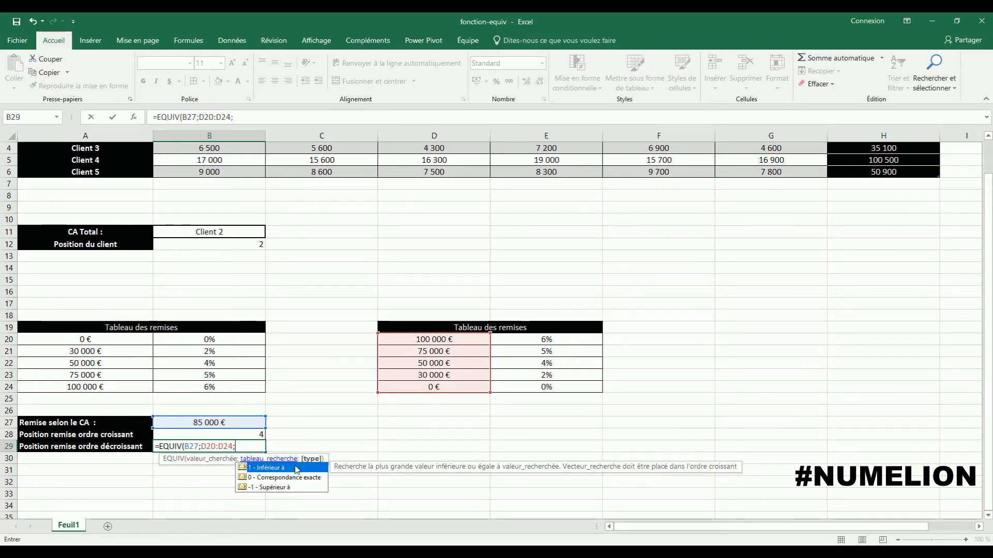
click(256, 488)
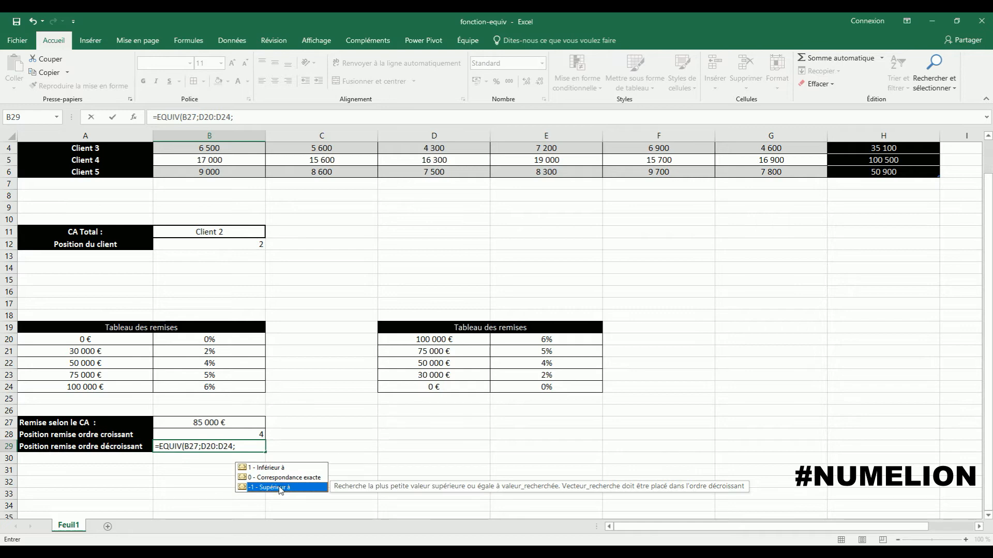
double_click(279, 488)
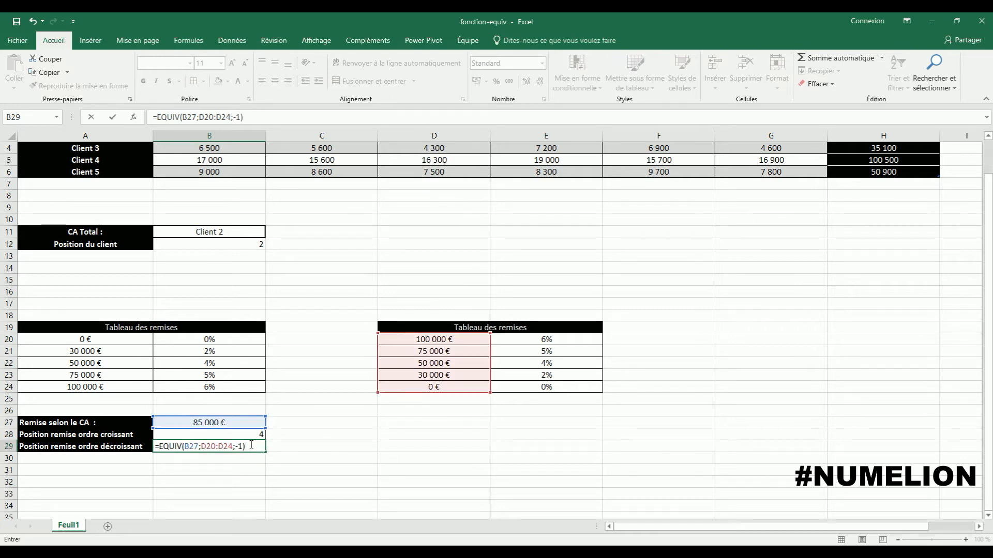
key(Return)
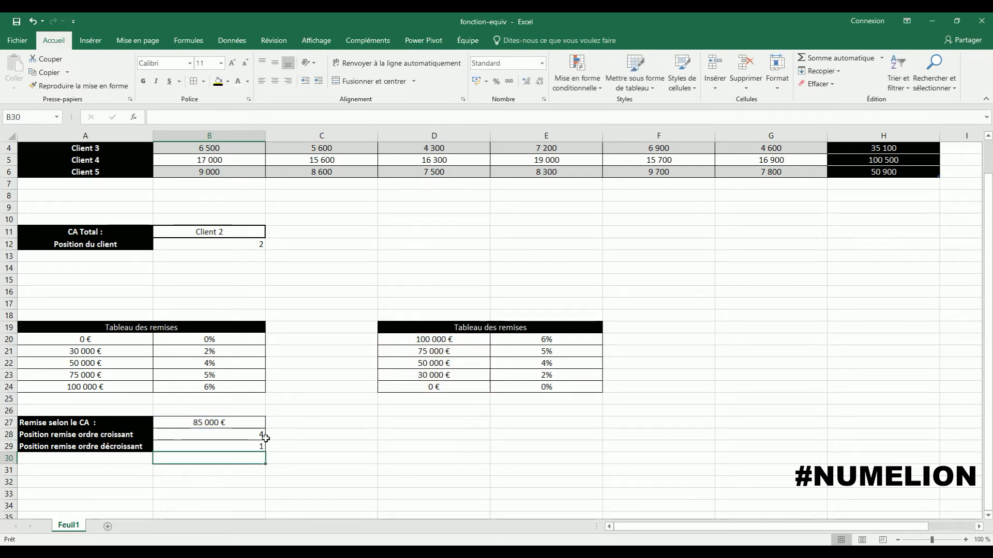
click(244, 446)
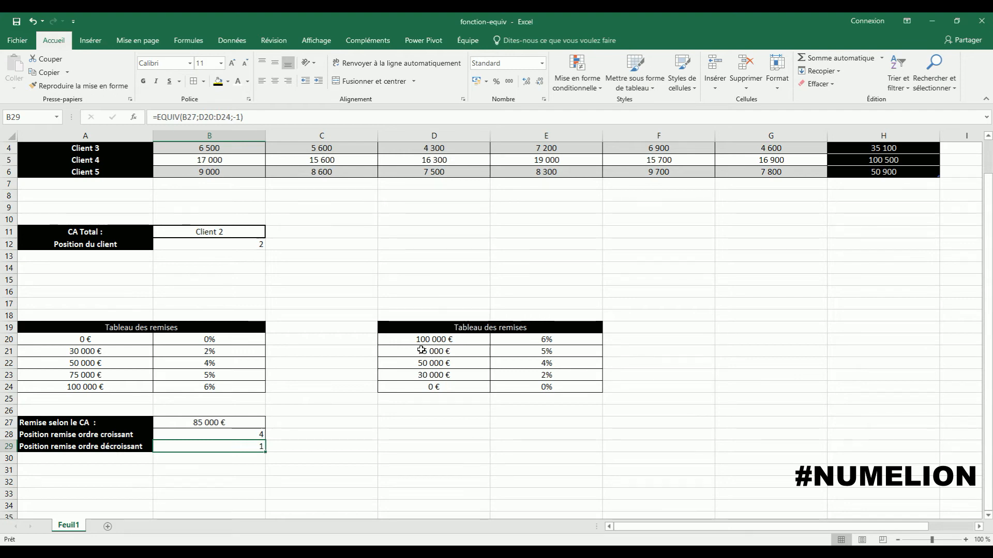
click(405, 340)
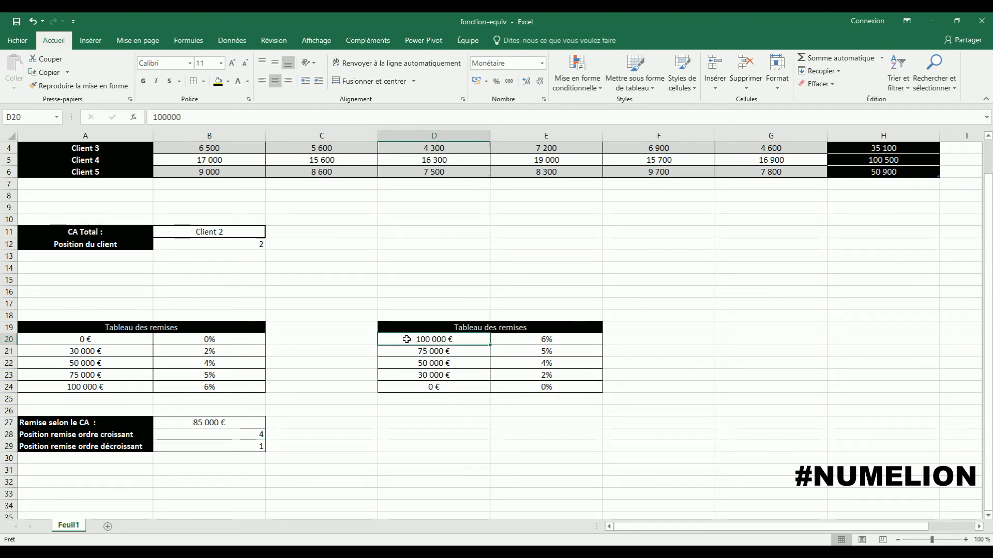
Change the revenue in B27 to 35 000 € to test both discount position formulas.
double_click(208, 422)
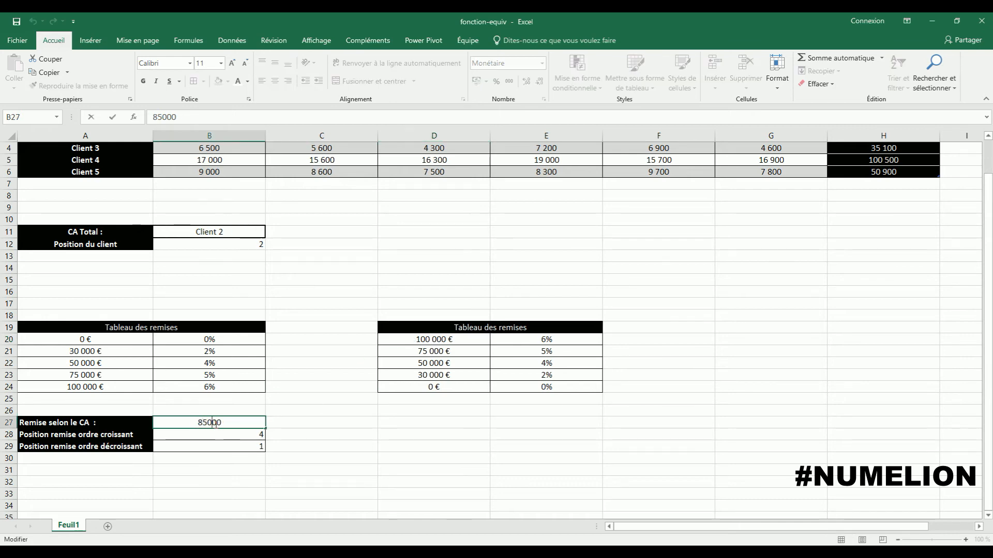
key(BackSpace)
key(BackSpace)
text(35)
key(Return)
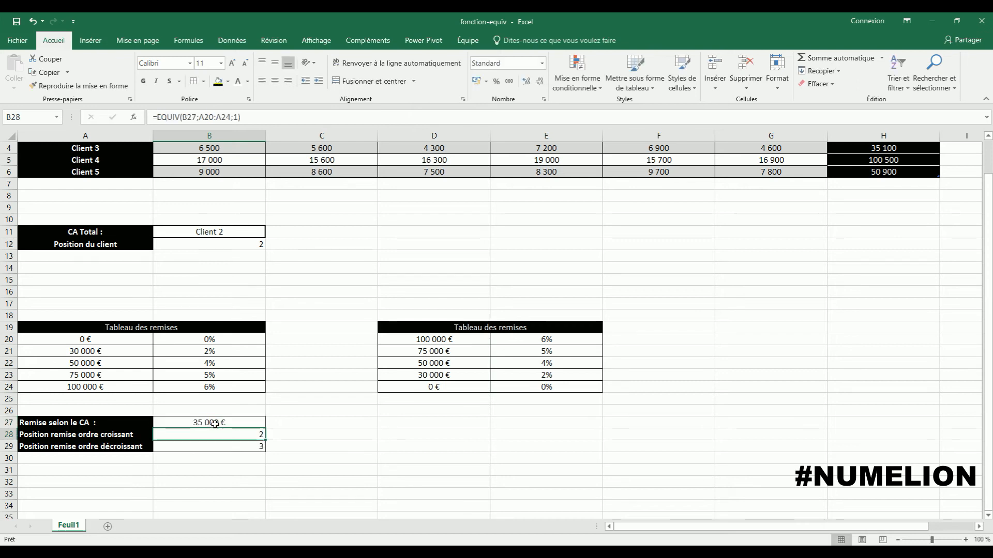